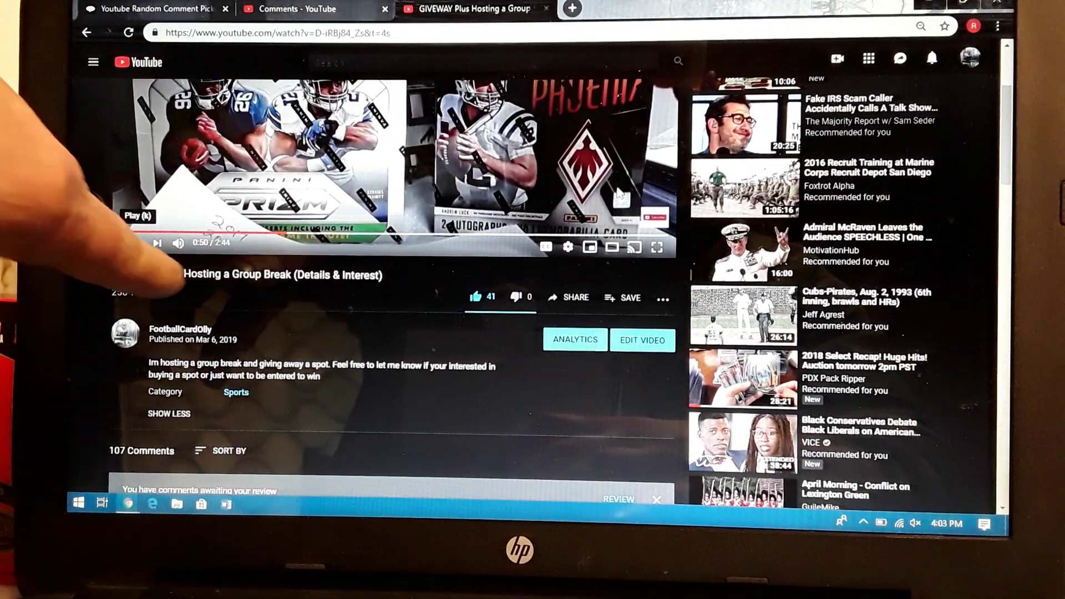
# Copy the giveaway group break video's URL from the YouTube player's context menu
pyautogui.rightClick(529, 181)
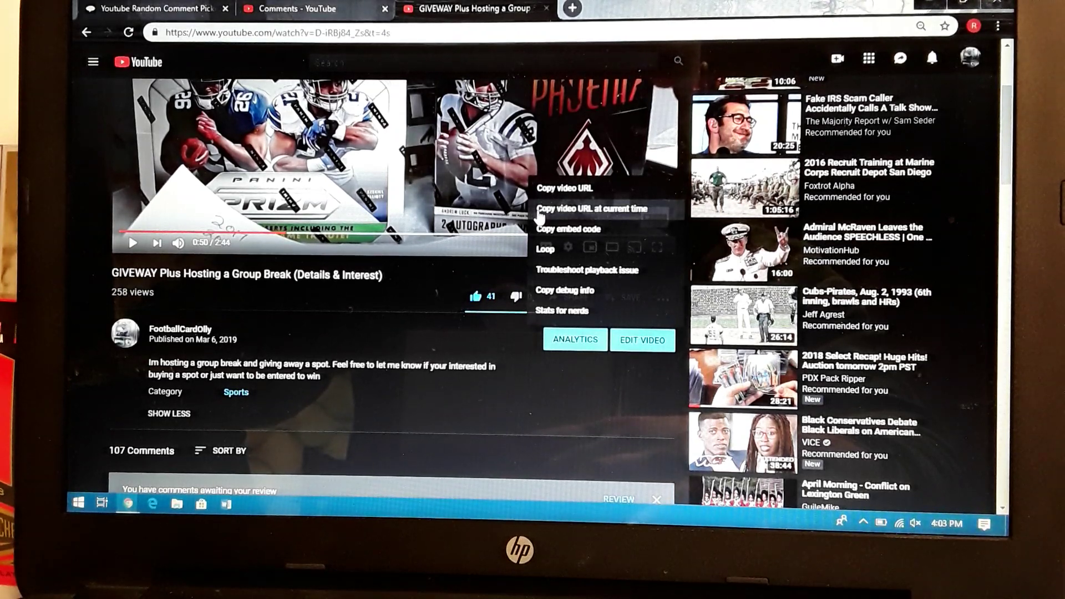
pyautogui.click(545, 198)
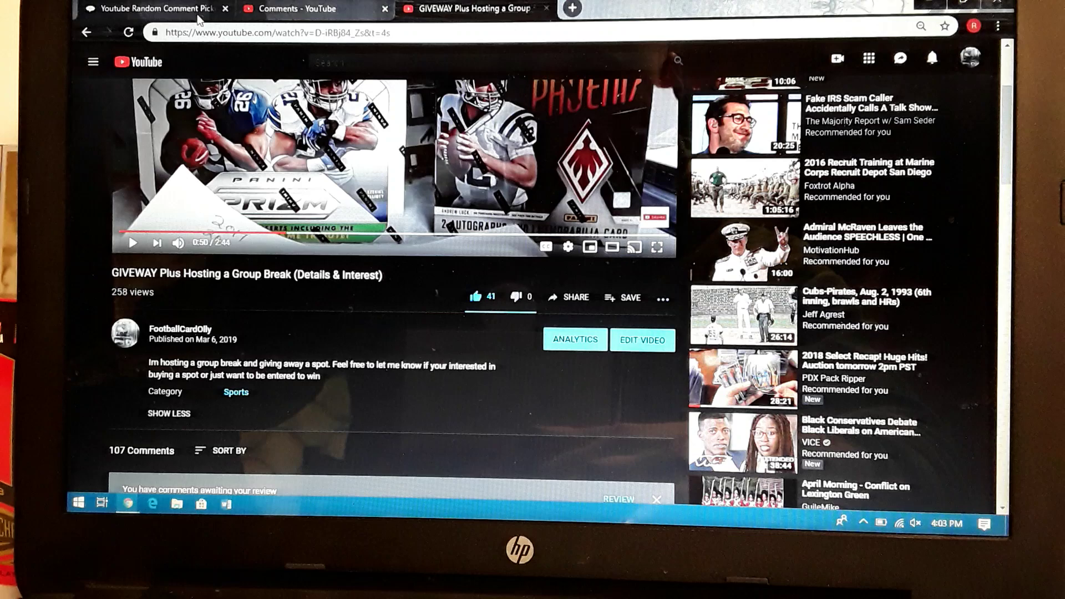
pyautogui.click(198, 10)
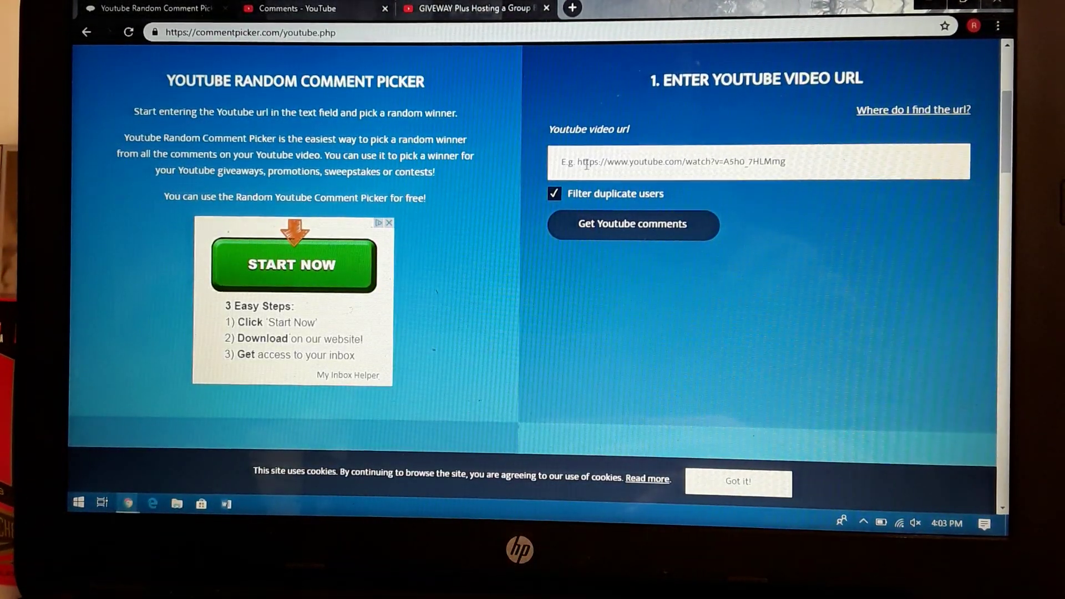
pyautogui.click(589, 163)
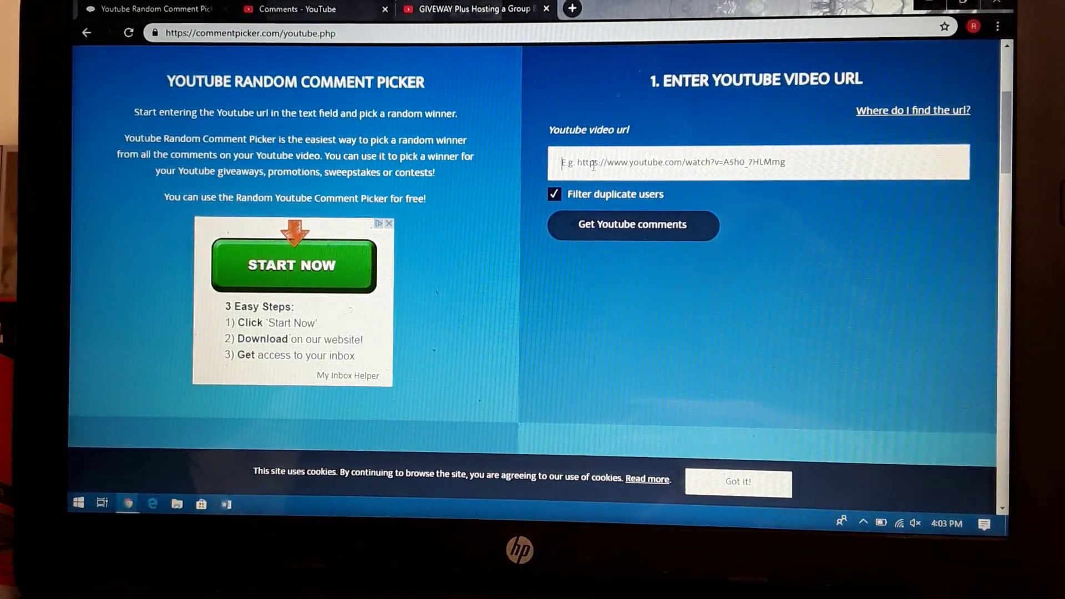
pyautogui.rightClick(593, 164)
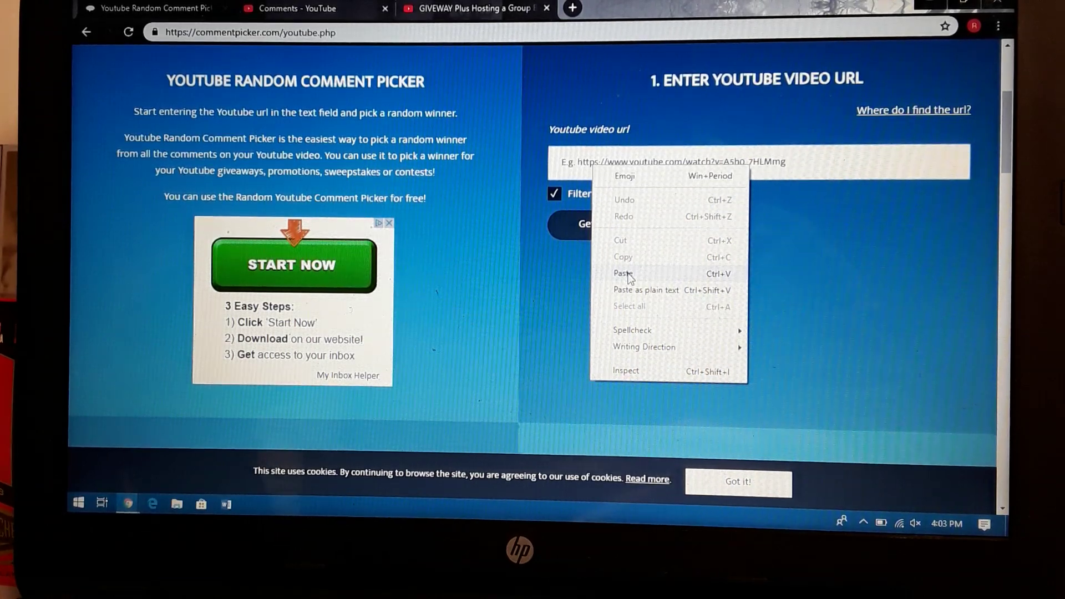
pyautogui.click(628, 277)
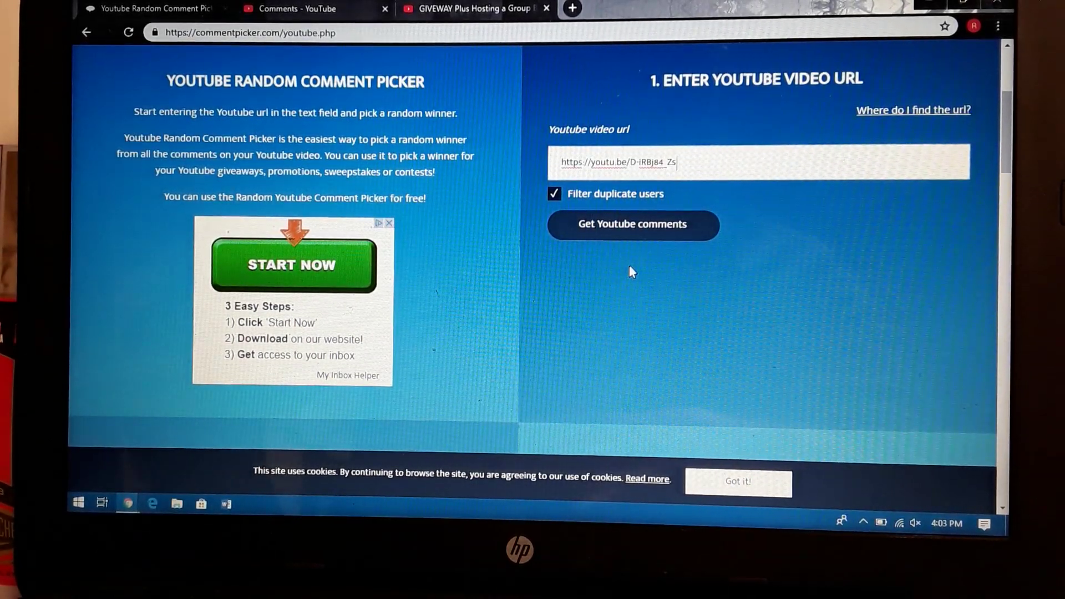
# Fetch the video's comments, showing 69 unique commenters after filtering duplicates
pyautogui.click(640, 230)
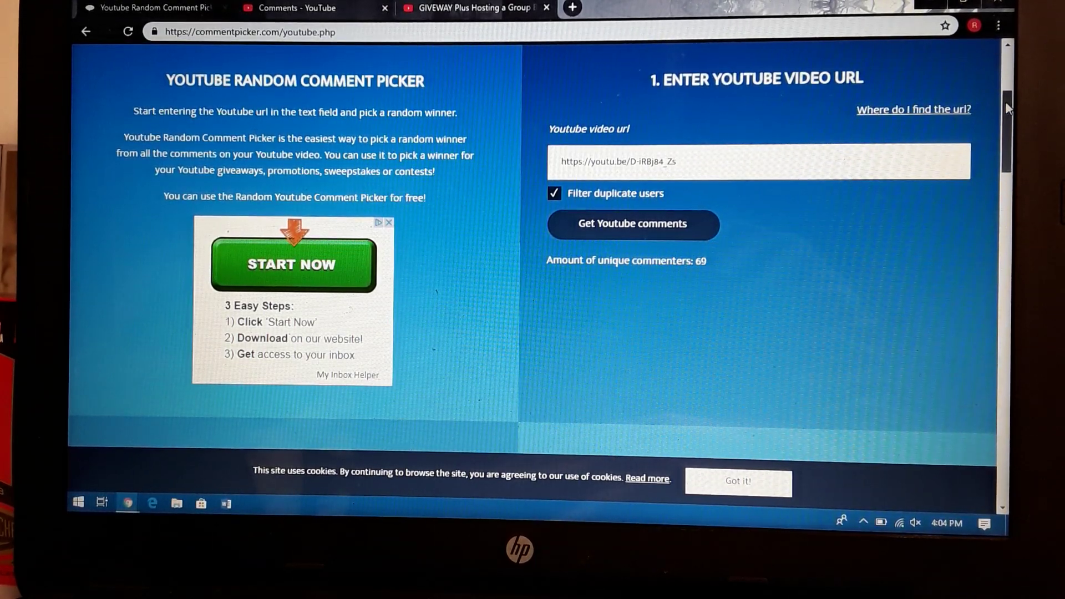
pyautogui.moveTo(1007, 109); pyautogui.dragTo(1004, 145)
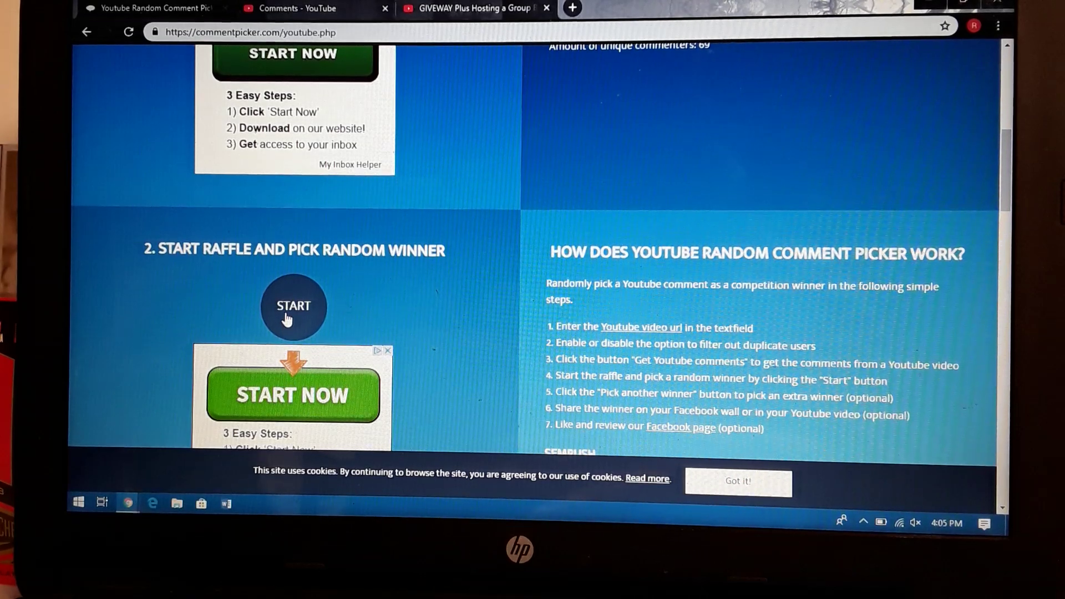
# Start the raffle to cycle through the 69 commenters and pick a winner
pyautogui.click(286, 323)
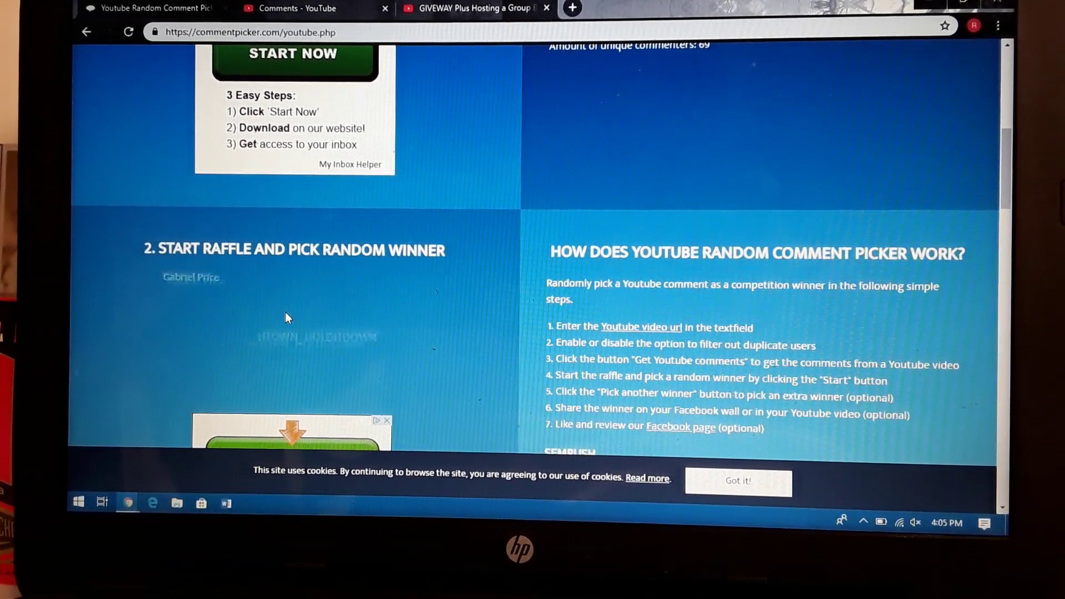